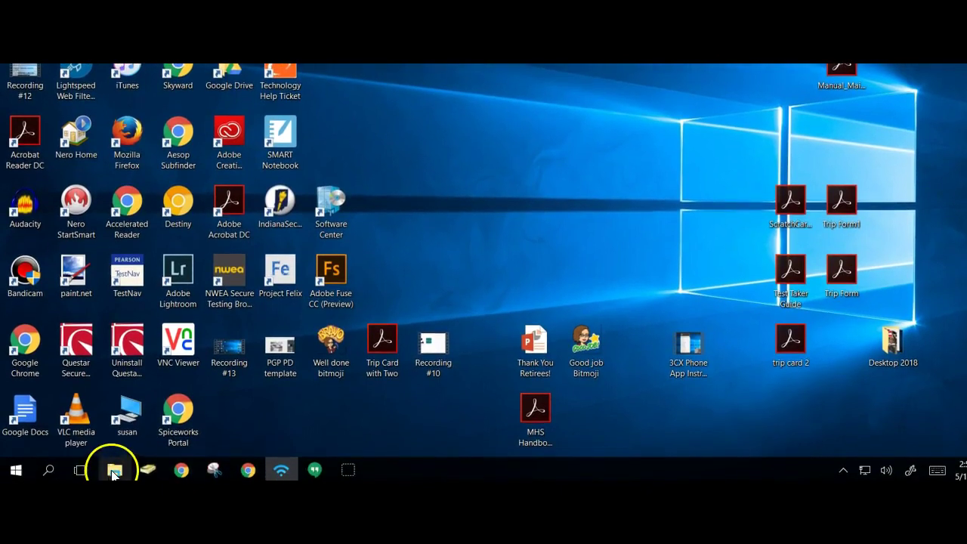
Browse the H drive's folders in File Explorer, then return to the desktop.
click(114, 472)
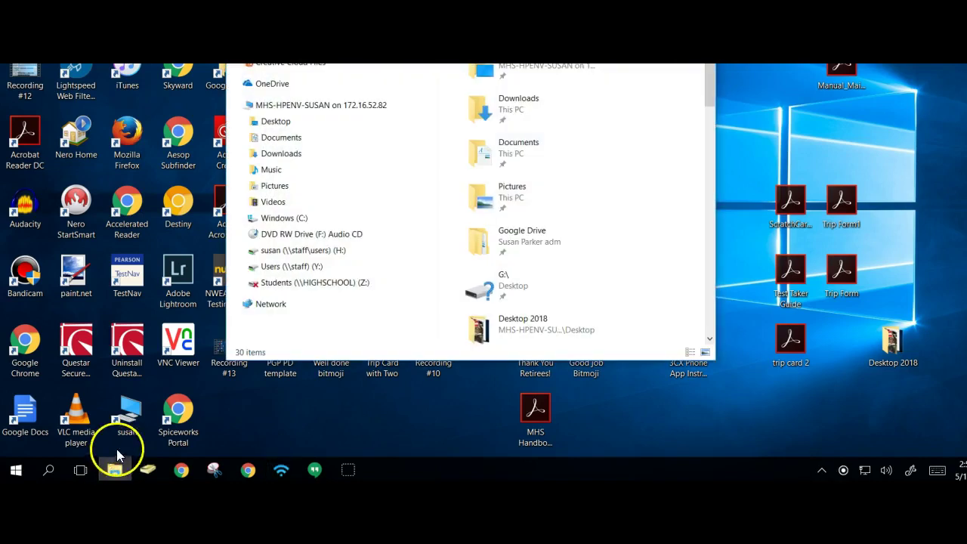
click(309, 255)
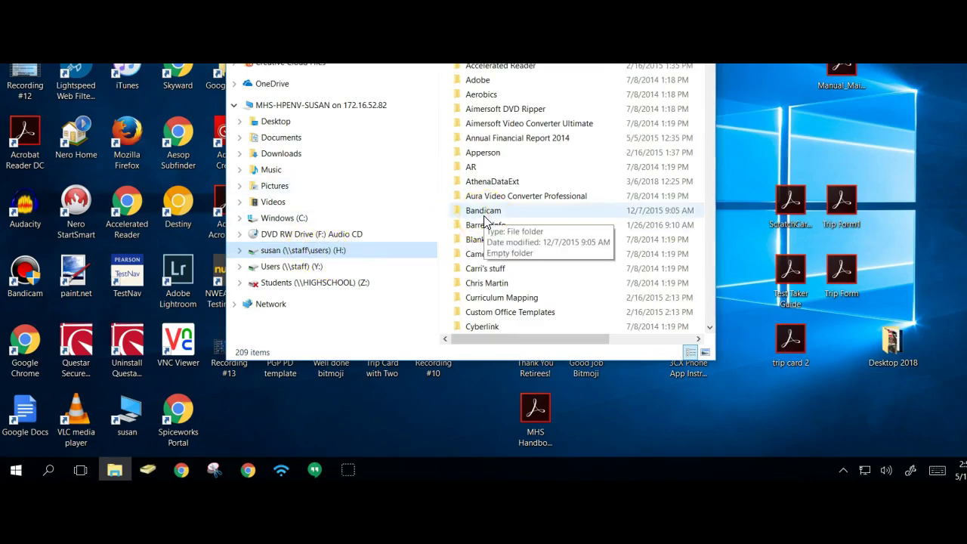
scroll(494, 238, down, 3)
scroll(495, 238, down, 2)
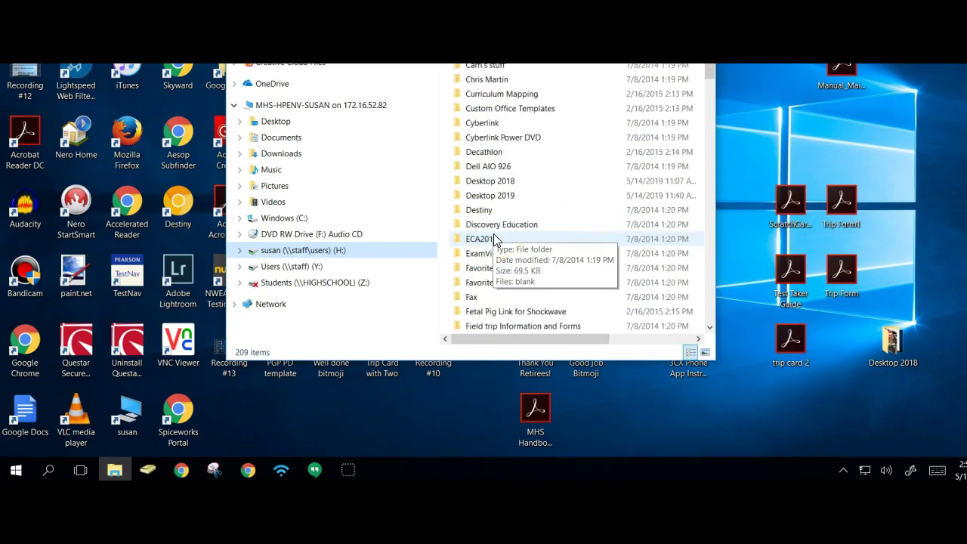
scroll(494, 240, down, 2)
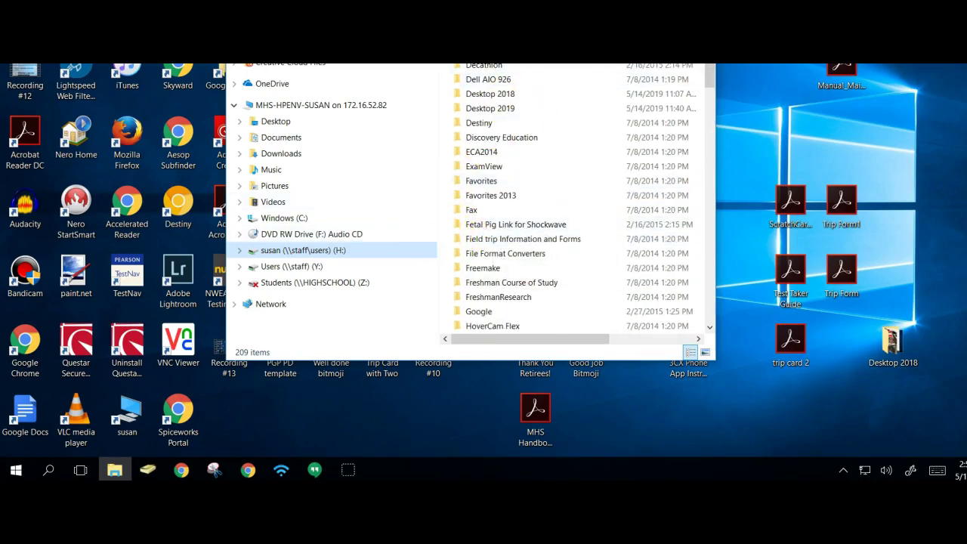
key(super+d)
click(173, 455)
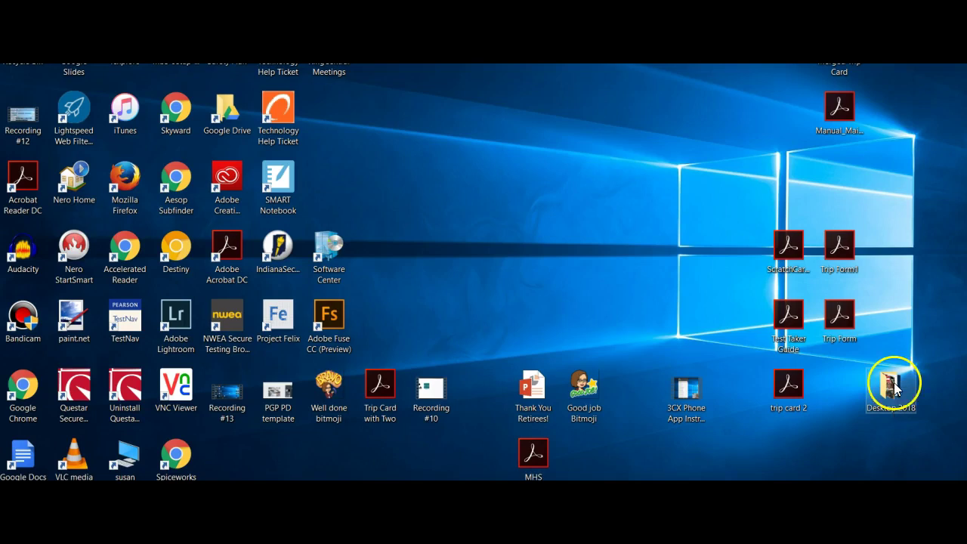
Add a new folder to the middle of the desktop and name it 'Desktop 2019'.
right_click(544, 250)
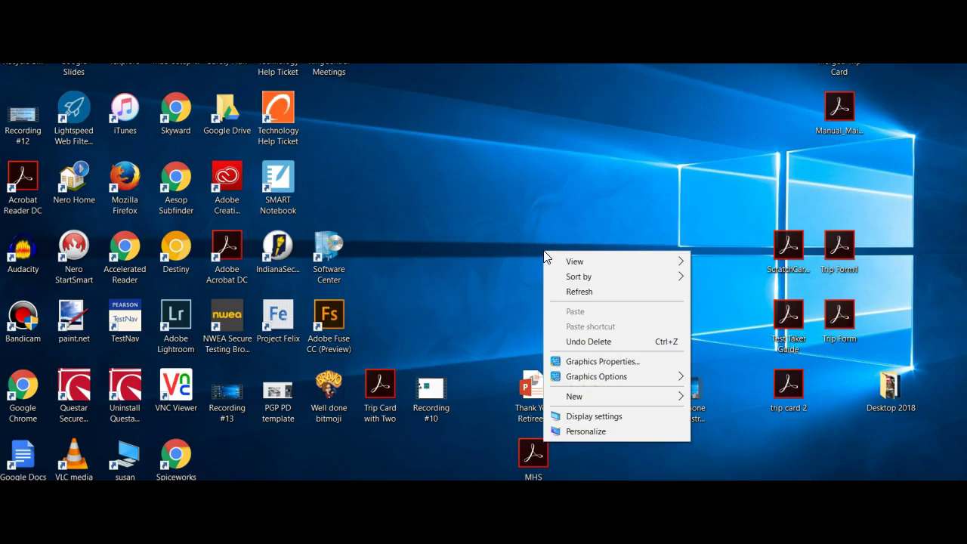
mouse_move(597, 396)
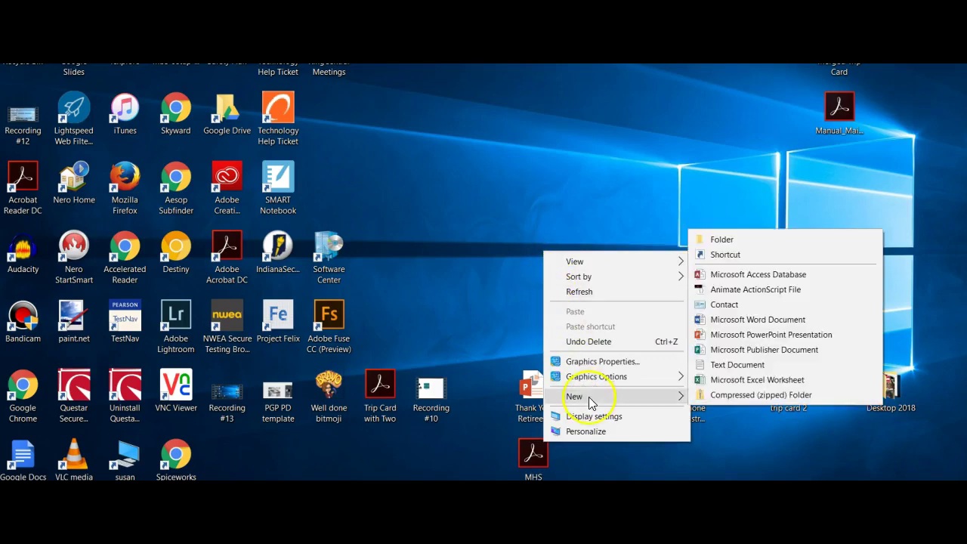
click(722, 240)
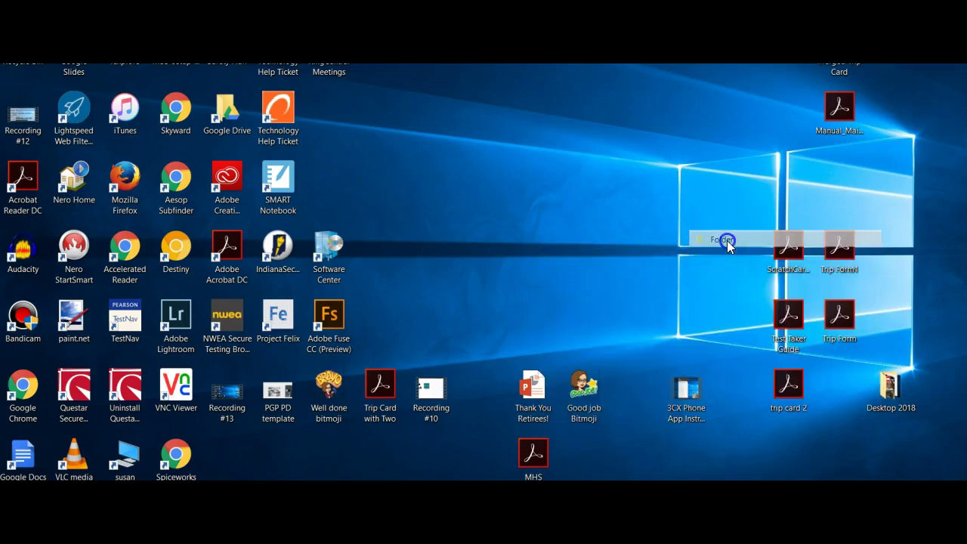
text(De)
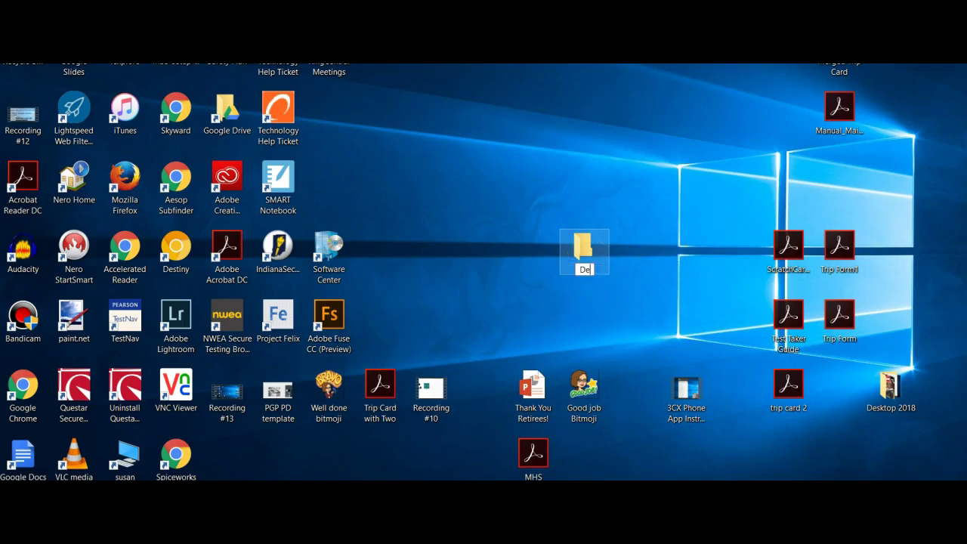
text(sktop)
text( 2019)
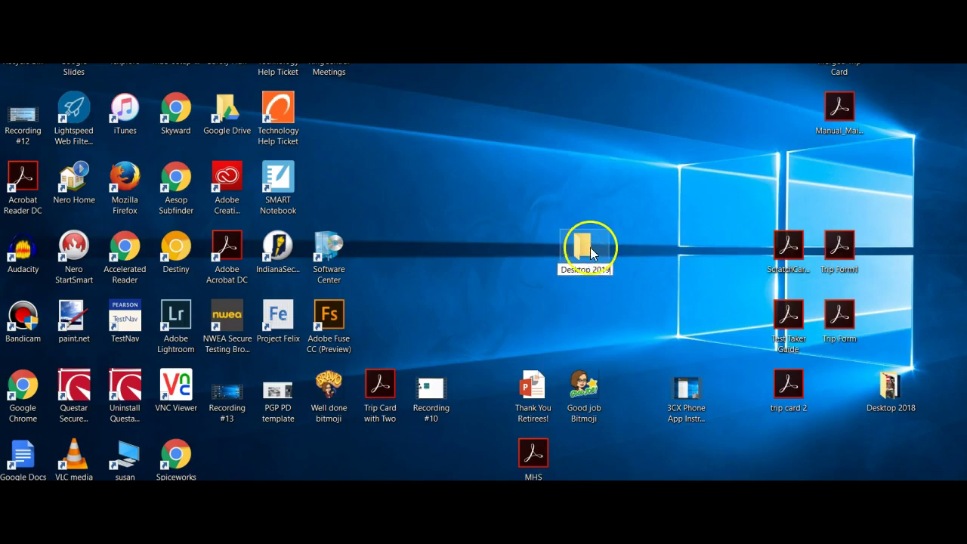
key(Return)
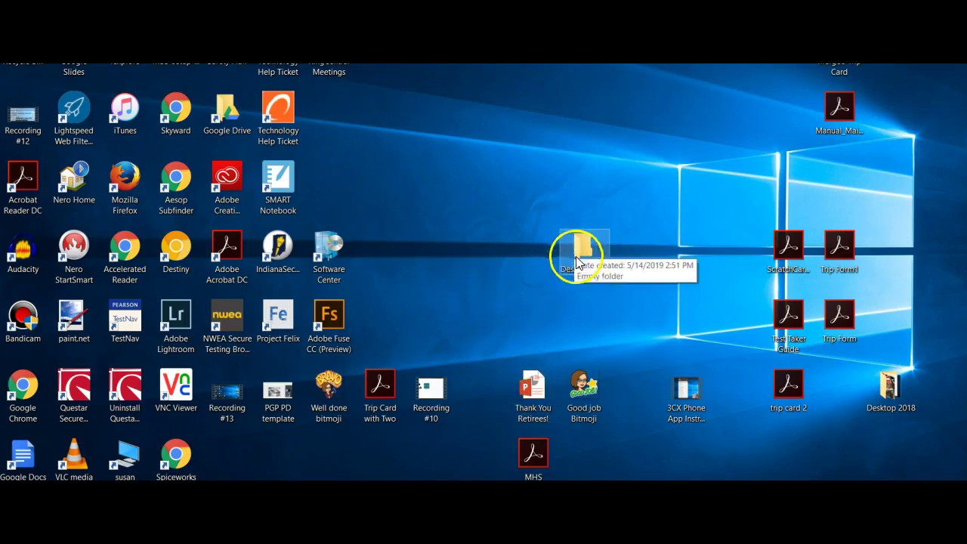
Drag Thank You Retirees, Good job Bitmoji, 3CX instructions, MHS handbook and Recording #10 into Desktop 2019.
drag(533, 388, 580, 257)
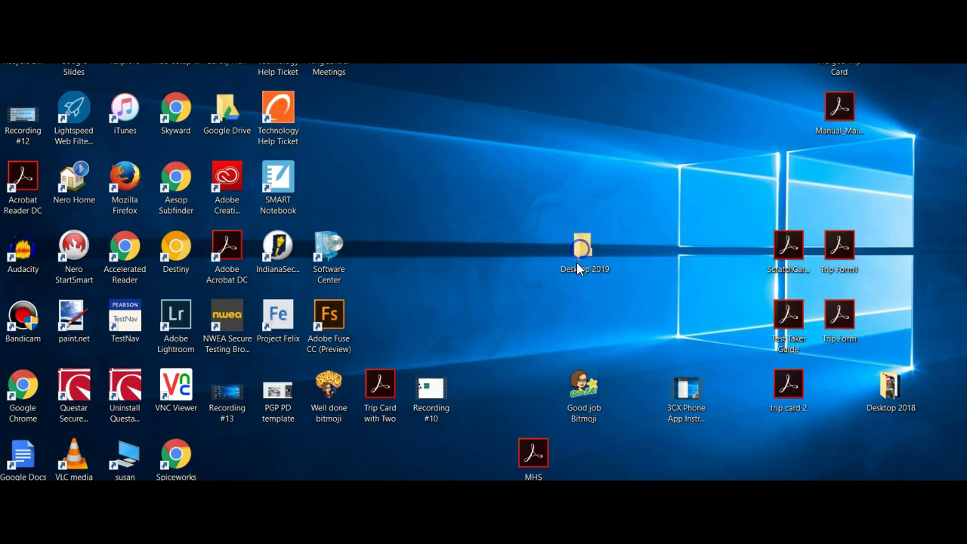
drag(582, 387, 578, 259)
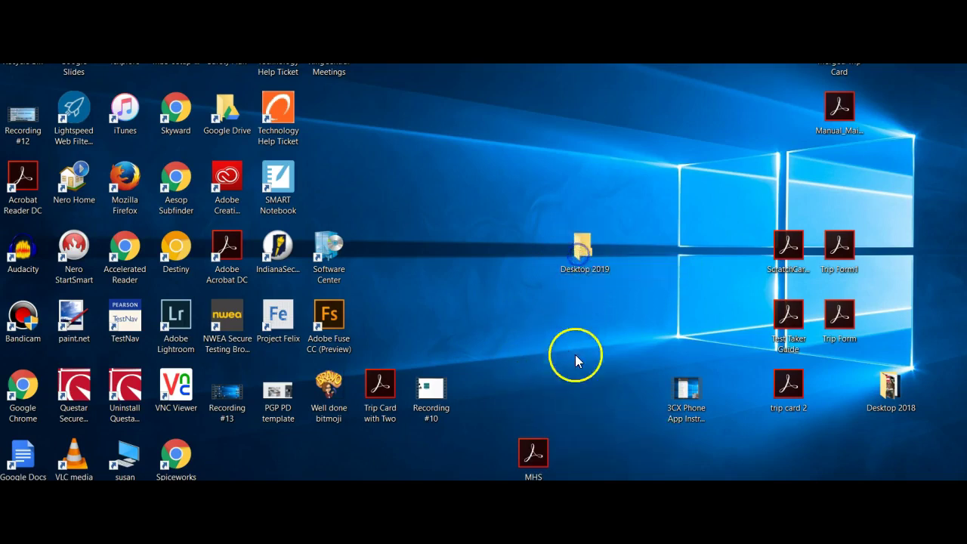
mouse_move(680, 395)
mouse_down()
mouse_move(605, 313)
mouse_move(579, 255)
mouse_up()
drag(527, 448, 579, 250)
click(451, 394)
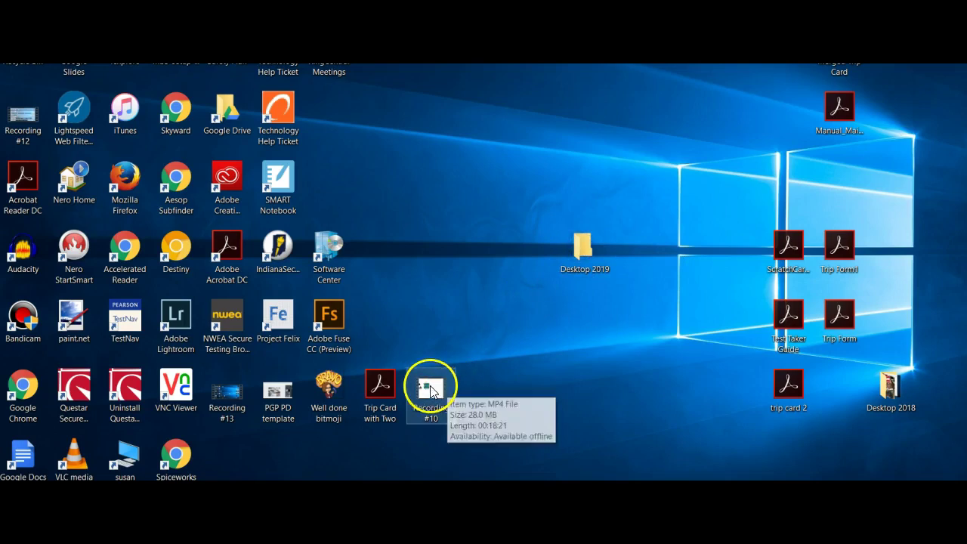
drag(452, 394, 575, 252)
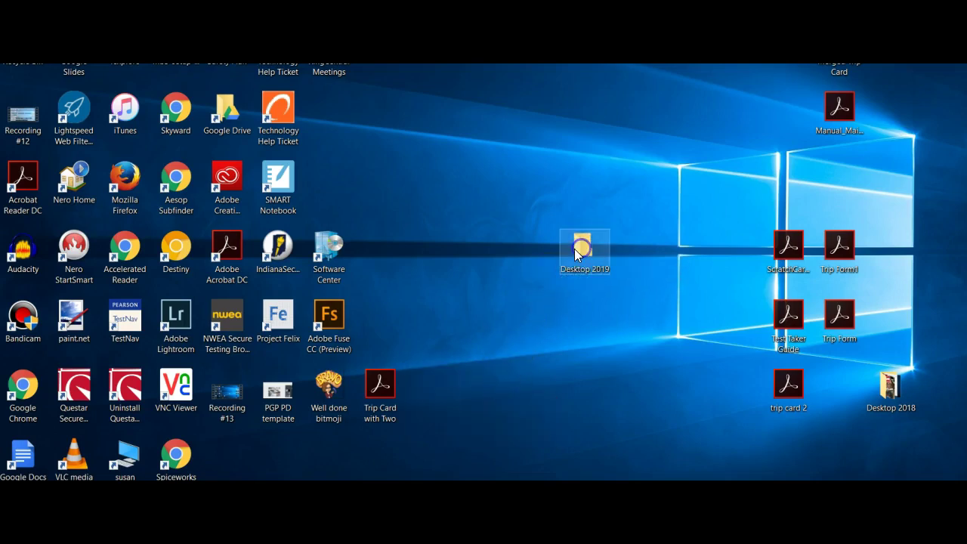
double_click(329, 326)
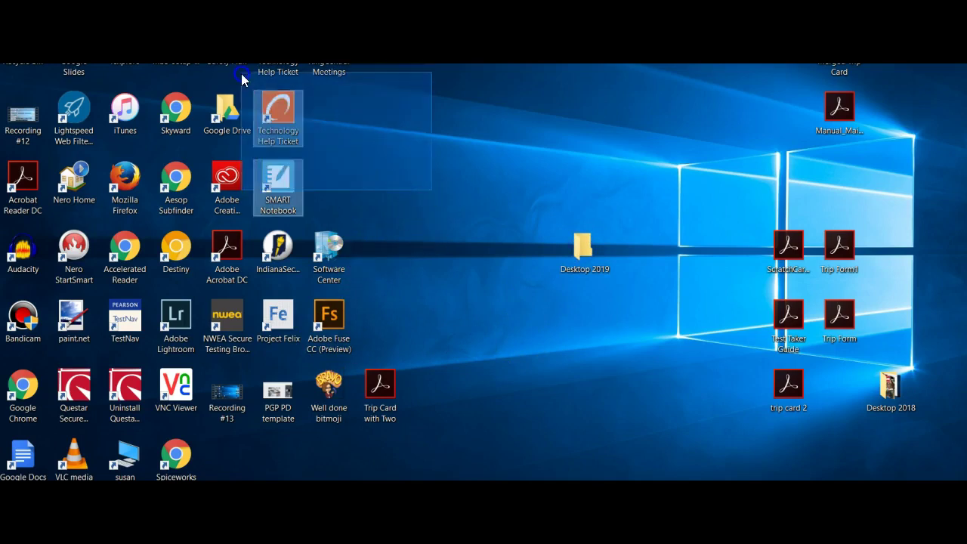
drag(431, 216, 390, 125)
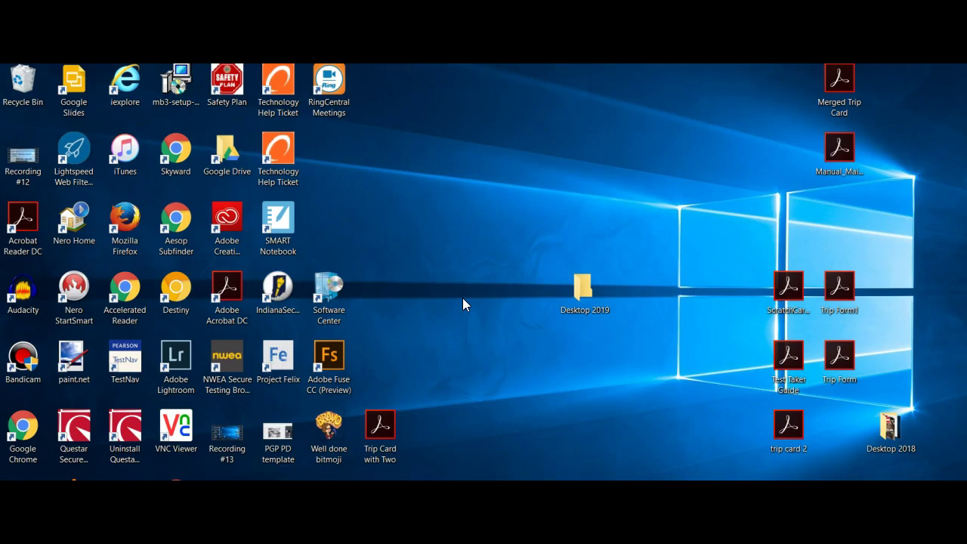
double_click(585, 291)
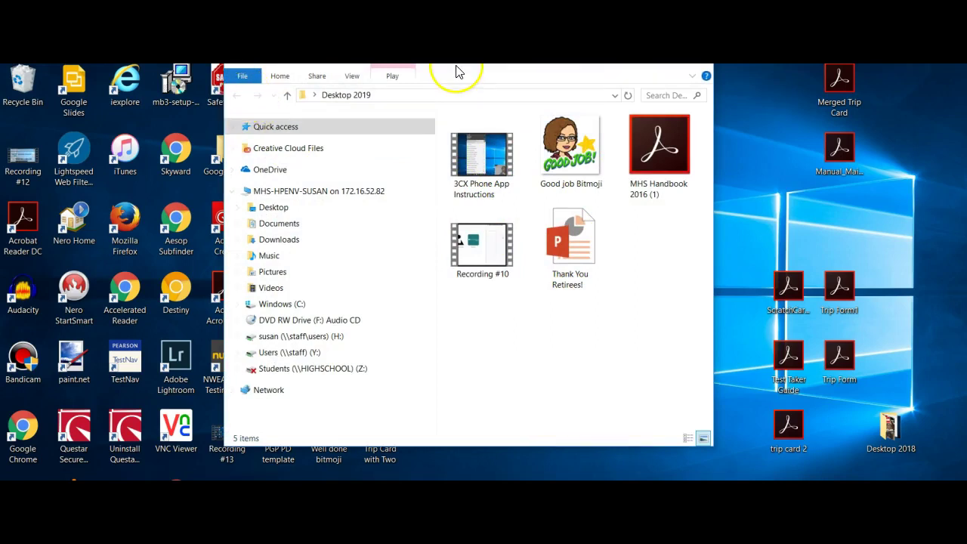
click(701, 68)
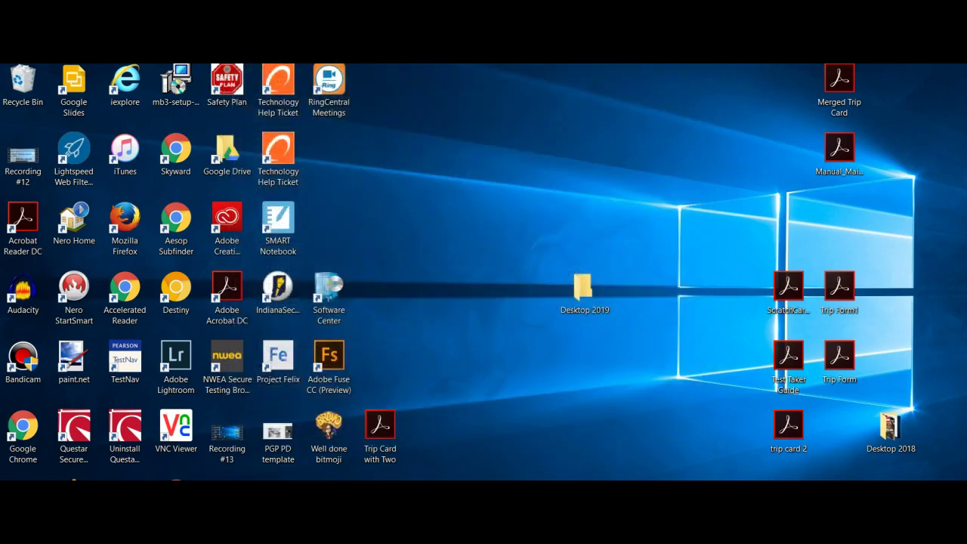
Send a copy of Desktop 2019 to the H: drive, replacing the same-named files there.
right_click(578, 285)
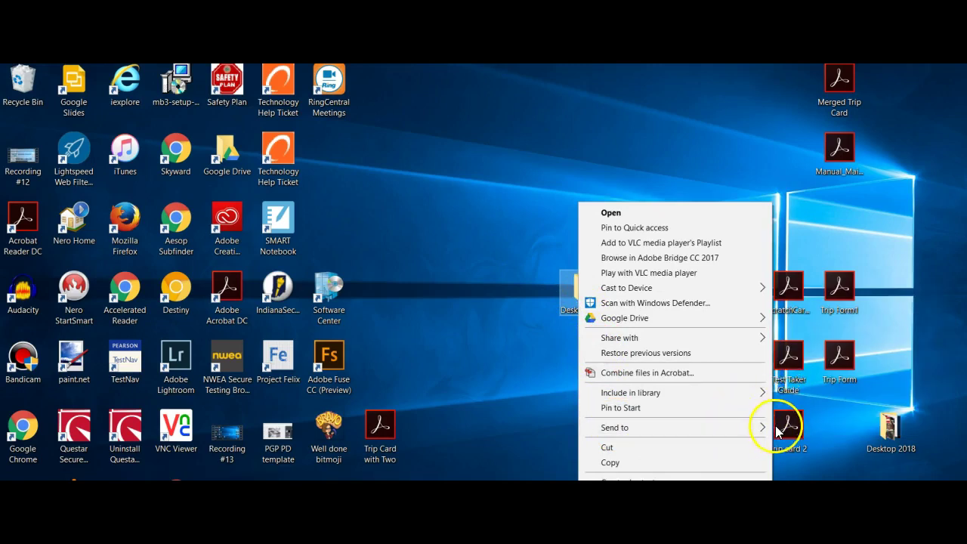
mouse_move(614, 428)
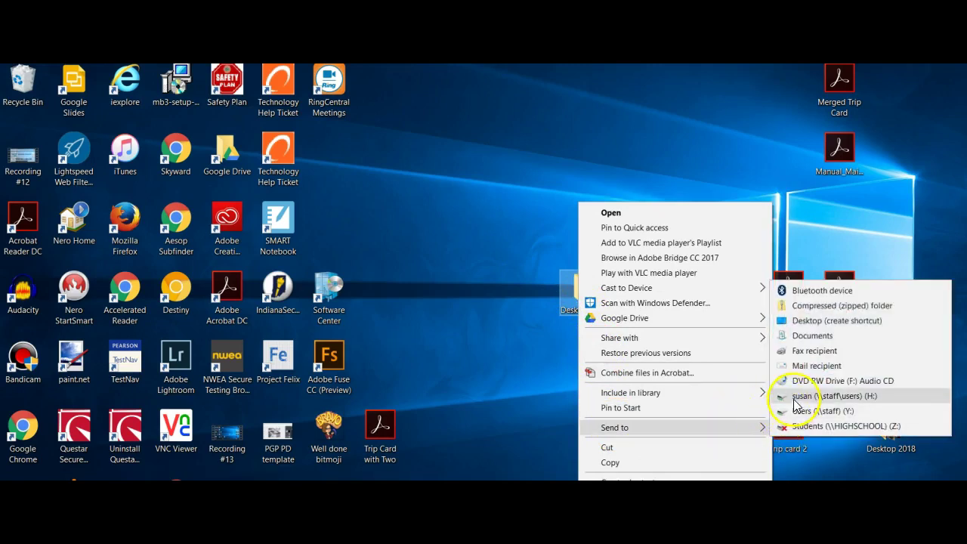
click(797, 403)
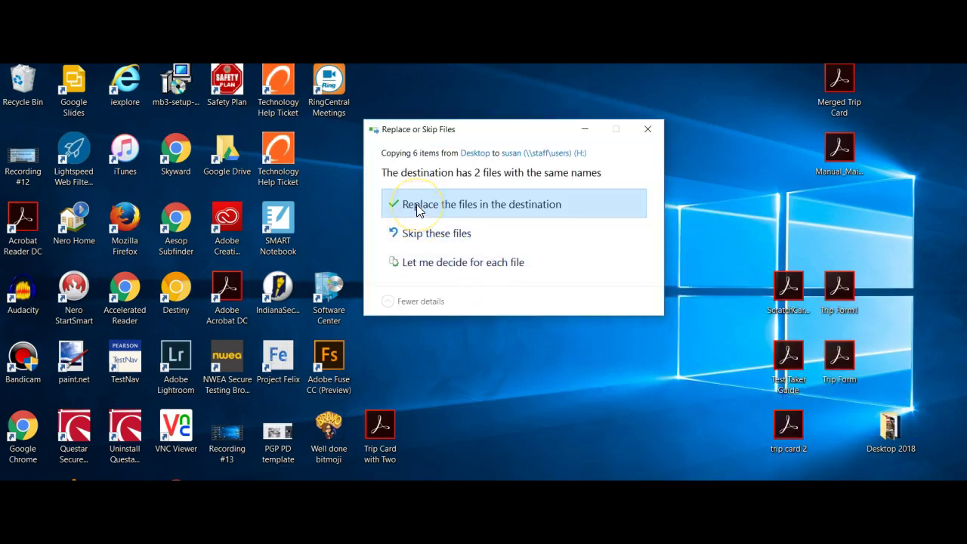
click(416, 205)
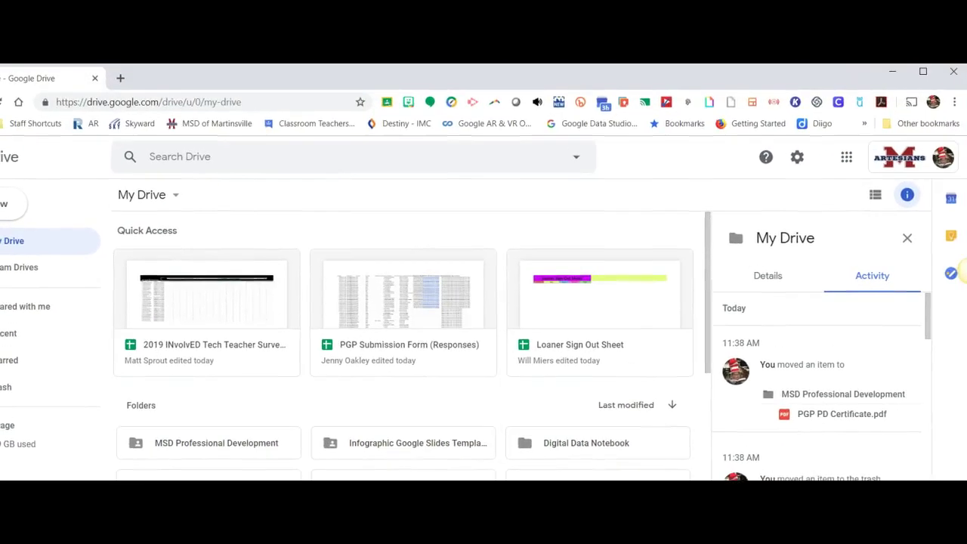
Maximize the Google Drive browser window, then restore it to its previous size.
click(924, 73)
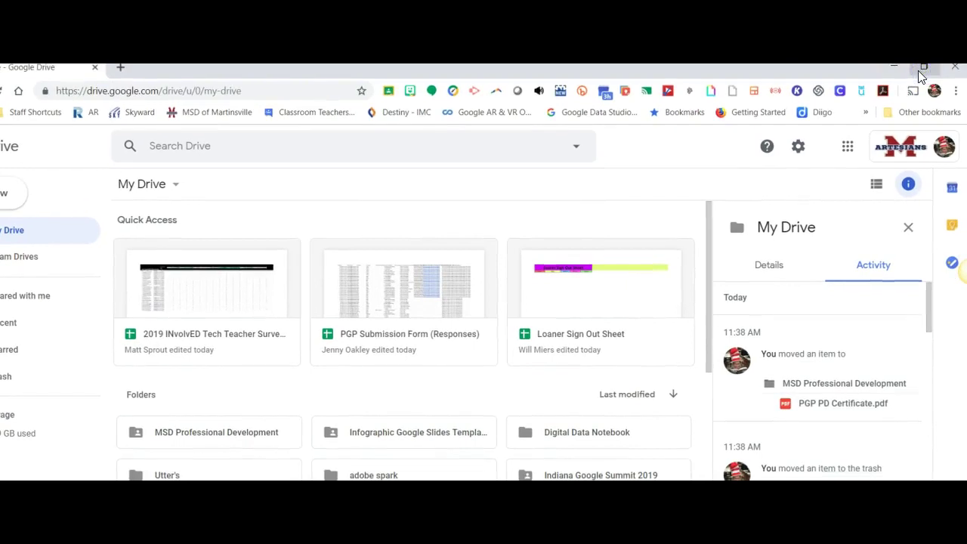
click(918, 70)
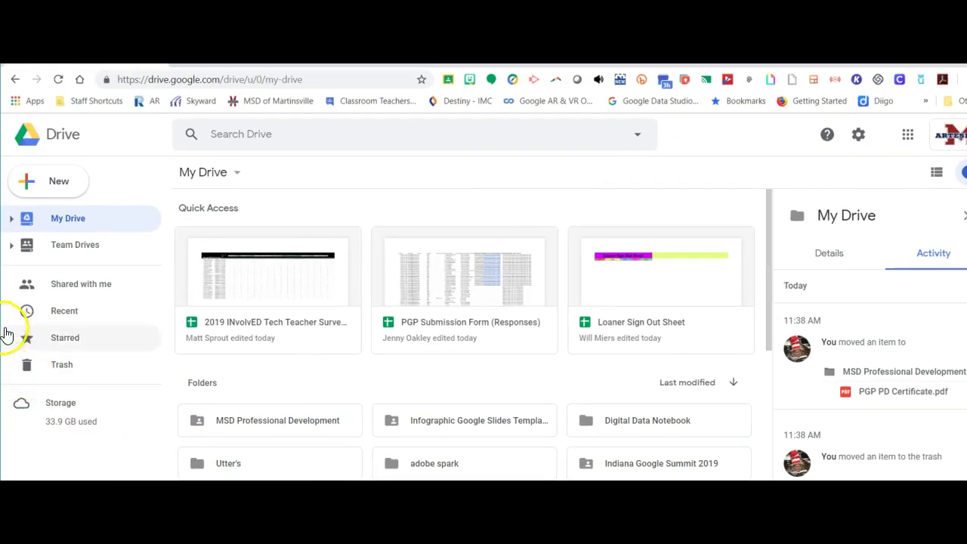
Narrow the browser to reveal the desktop, then drag Desktop 2019 toward My Drive.
mouse_move(3, 333)
mouse_down()
mouse_move(607, 340)
mouse_move(436, 340)
mouse_up()
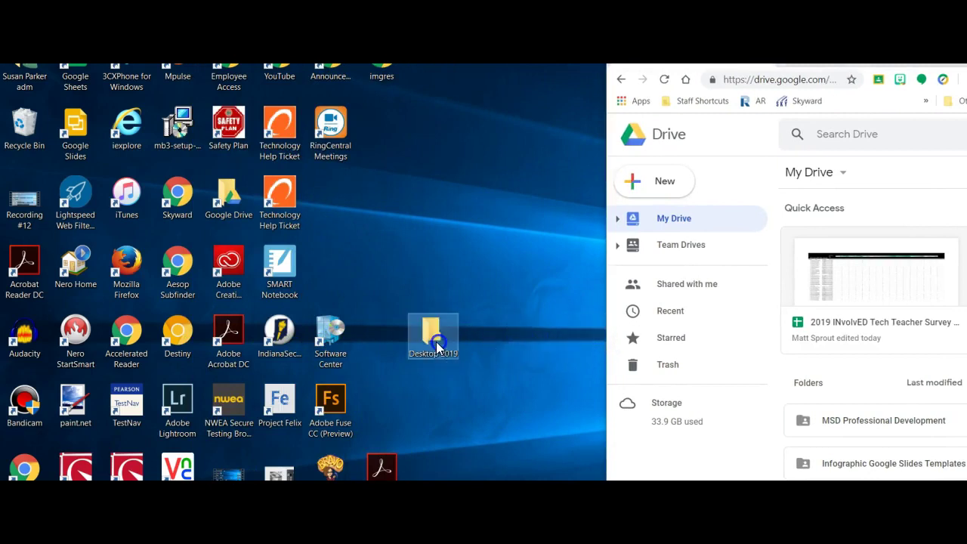
drag(602, 336, 485, 338)
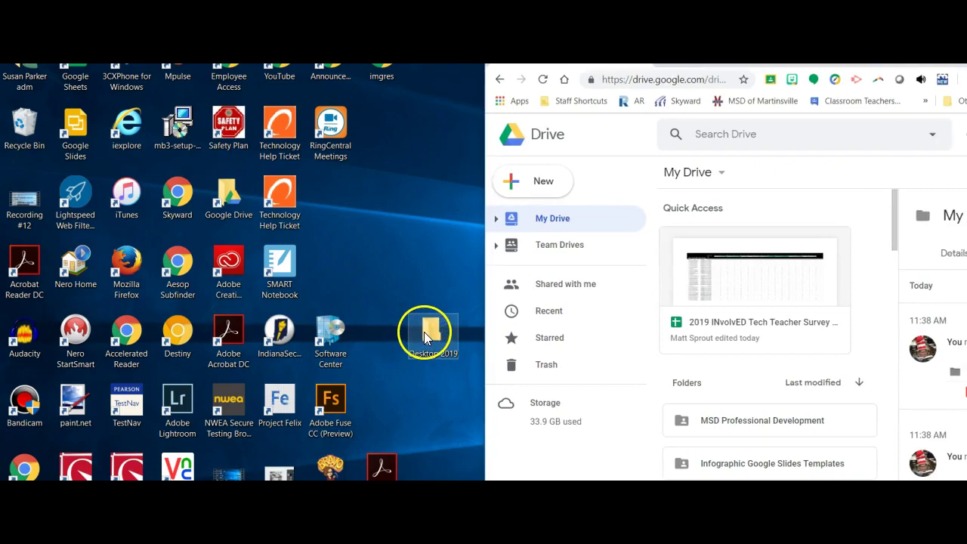
mouse_move(414, 350)
mouse_down()
mouse_move(554, 399)
mouse_move(711, 389)
mouse_up()
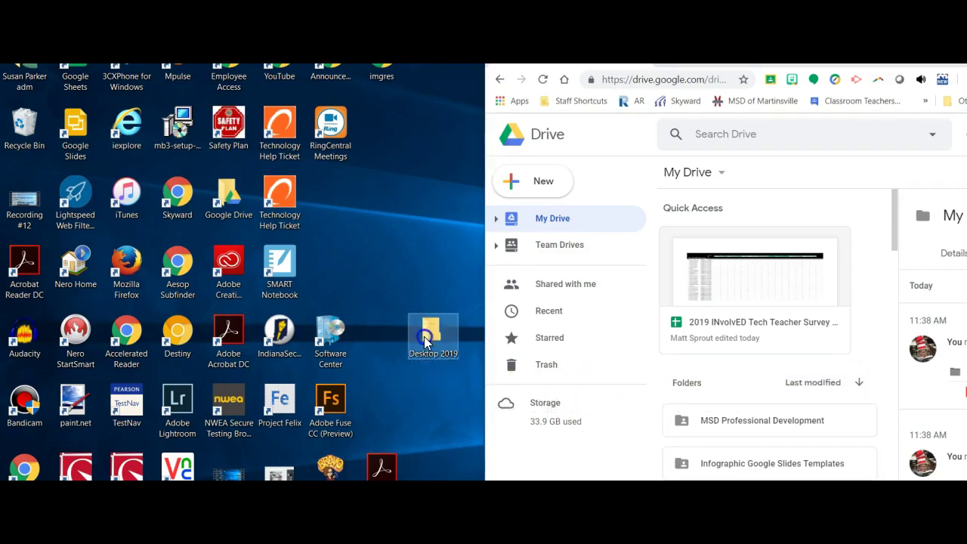
drag(710, 388, 424, 336)
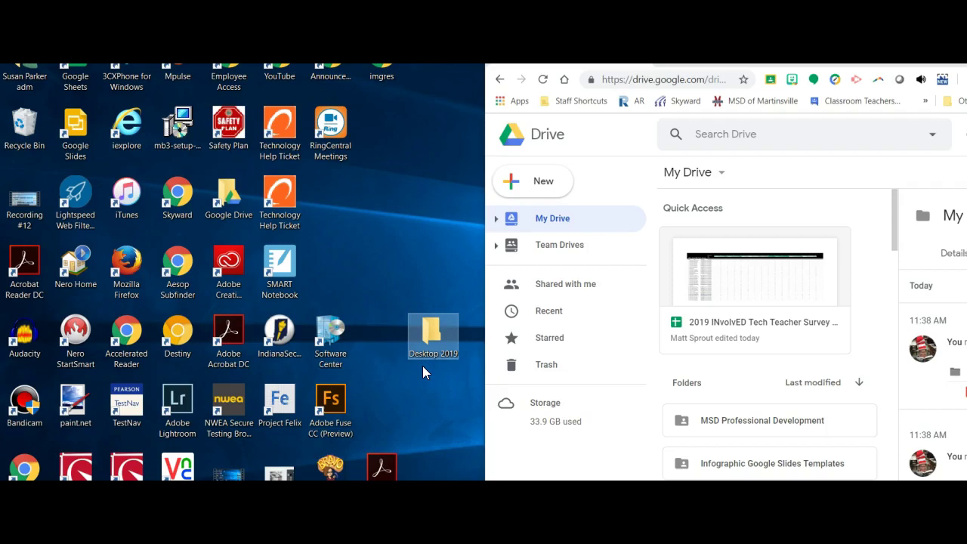
click(326, 342)
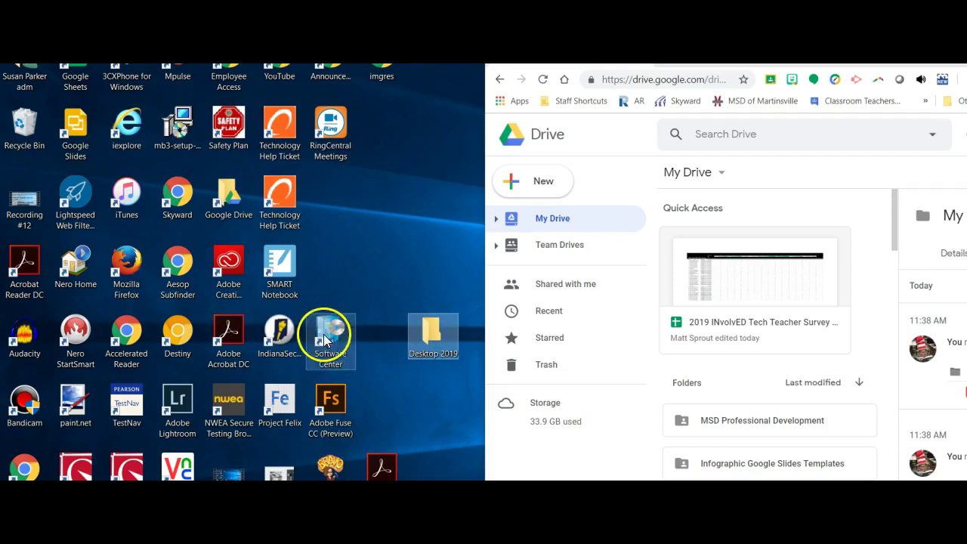
click(412, 344)
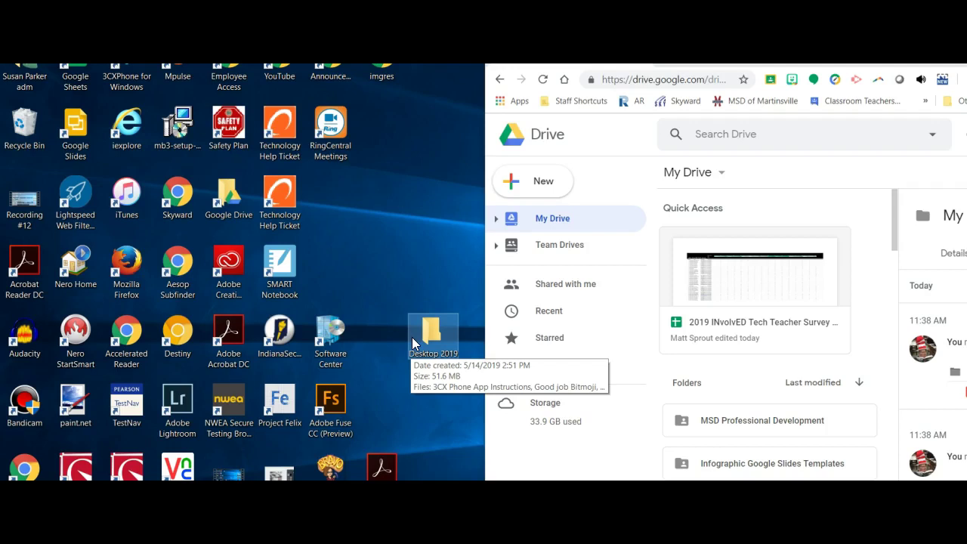
drag(413, 344, 397, 371)
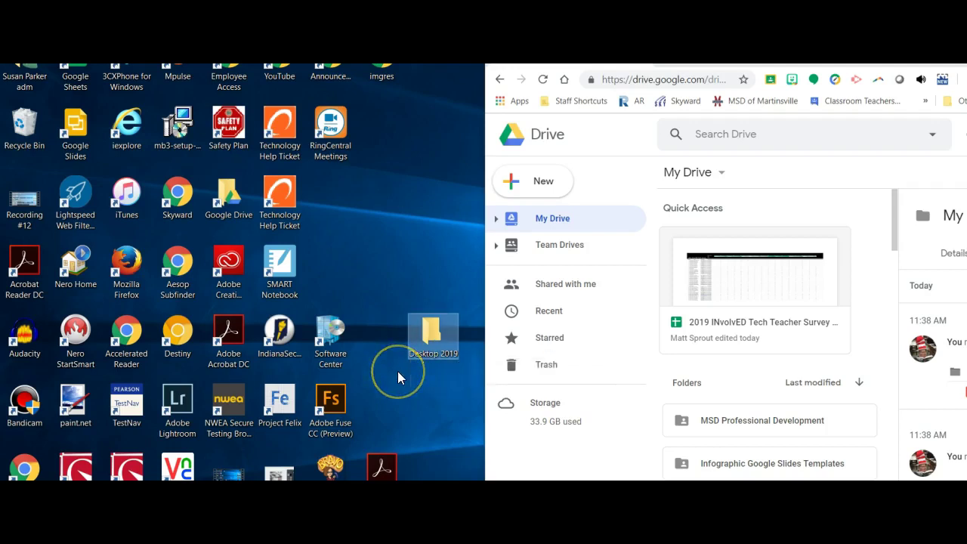